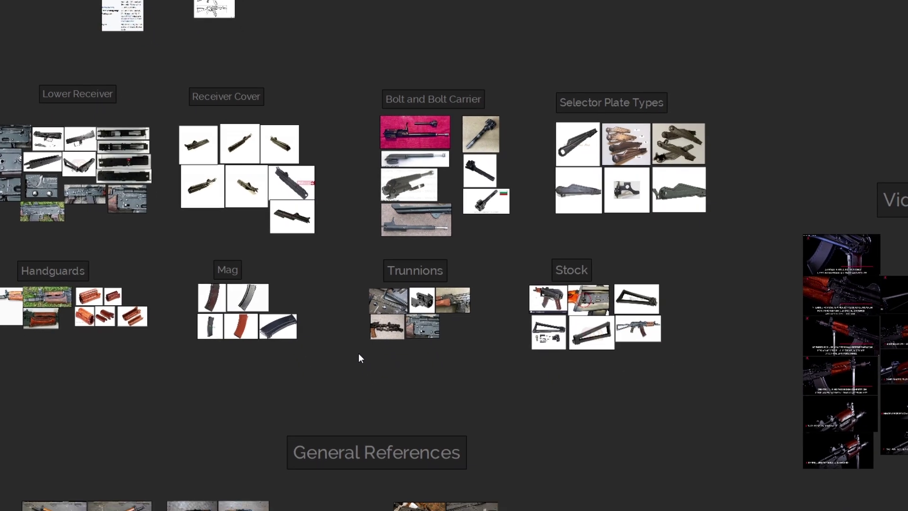
Pan across the weapon-part reference board and zoom in on the rifle
{"action": "middle_click_drag", "start_coordinate": [358, 355], "coordinate": [216, 27]}
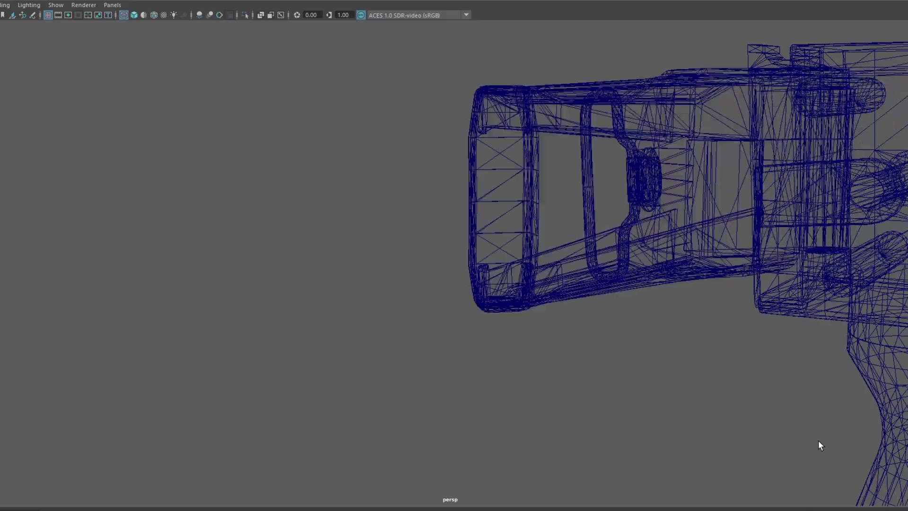
{"action": "scroll", "coordinate": [819, 439], "scroll_direction": "up", "scroll_amount": 8}
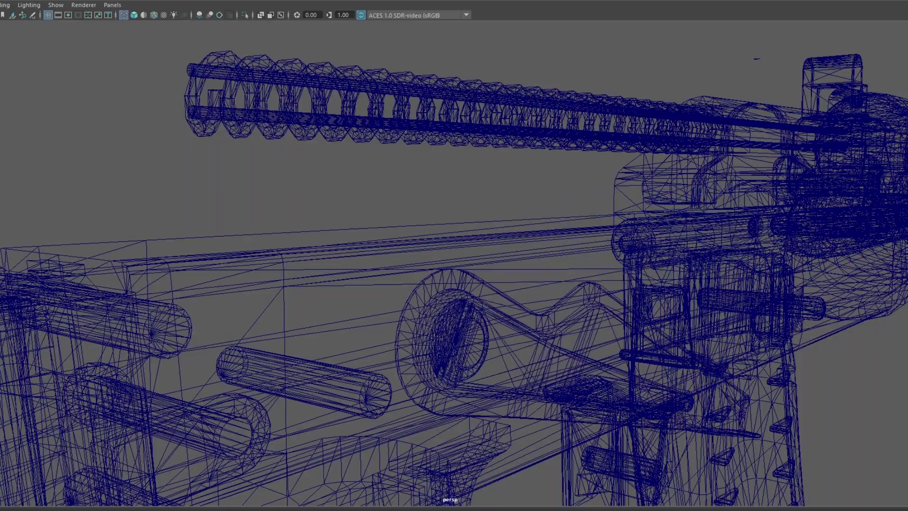
Zoom out from the trigger area toward the barrel and front sight
{"action": "scroll", "coordinate": [821, 500], "scroll_direction": "down", "scroll_amount": 3}
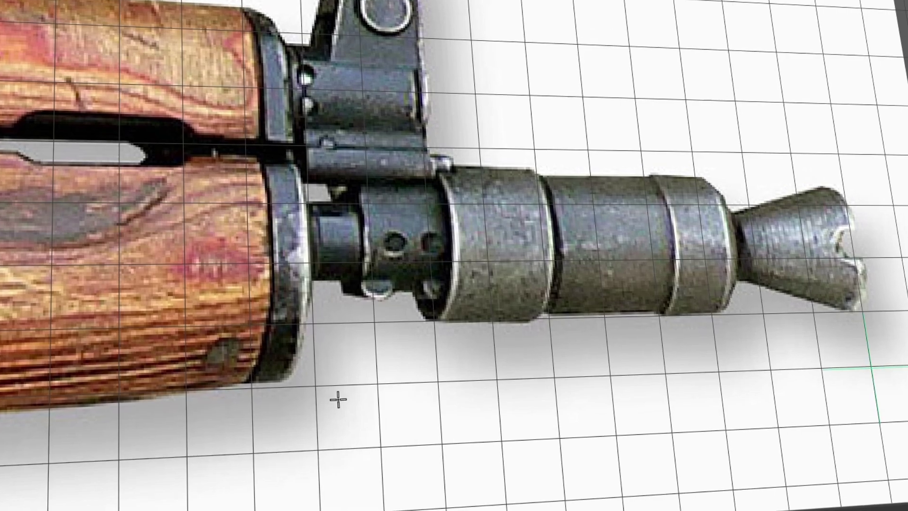
Move from the Data, Blueprints and Dimensions group to the Bolt, Selector Plate, Trunnion and Stock references
{"action": "left_click", "coordinate": [320, 398]}
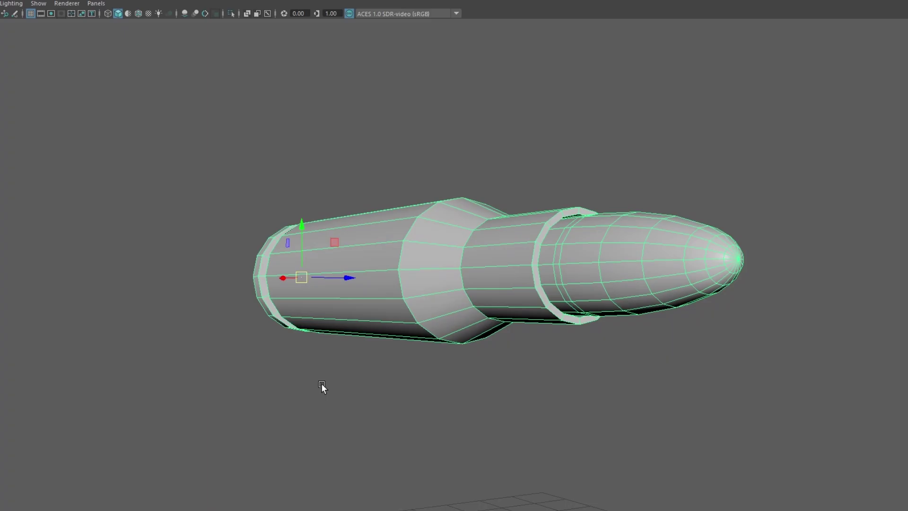
{"action": "left_click_drag", "start_coordinate": [321, 383], "coordinate": [378, 385], "text": "alt"}
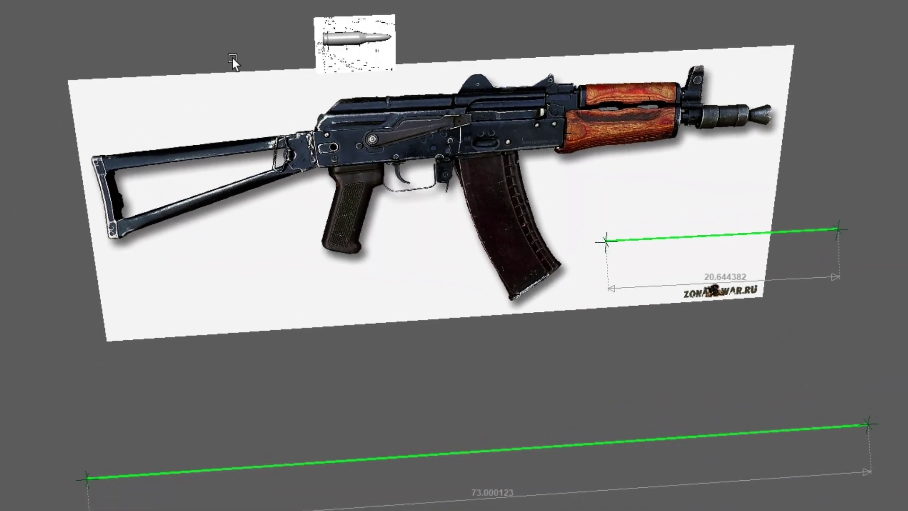
Inspect the wireframe rifle against its reference plane, covering the receiver, far side and back
{"action": "left_click_drag", "start_coordinate": [219, 62], "coordinate": [170, 50], "text": "alt"}
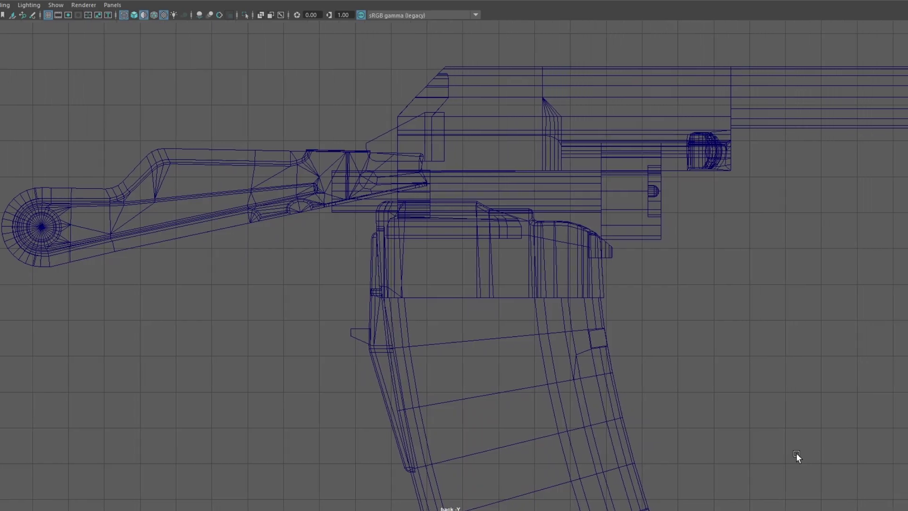
{"action": "middle_click_drag", "start_coordinate": [796, 452], "coordinate": [725, 470], "text": "alt"}
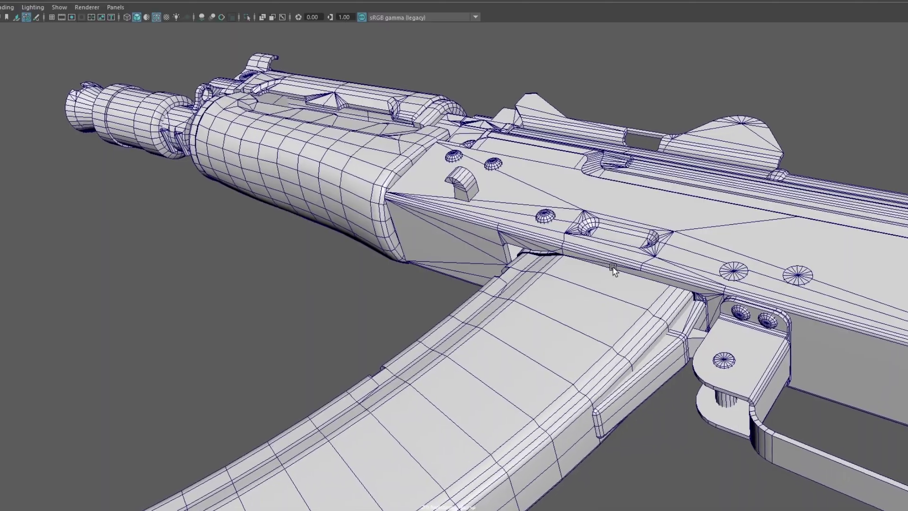
{"action": "right_click_drag", "start_coordinate": [612, 265], "coordinate": [629, 314], "text": "alt"}
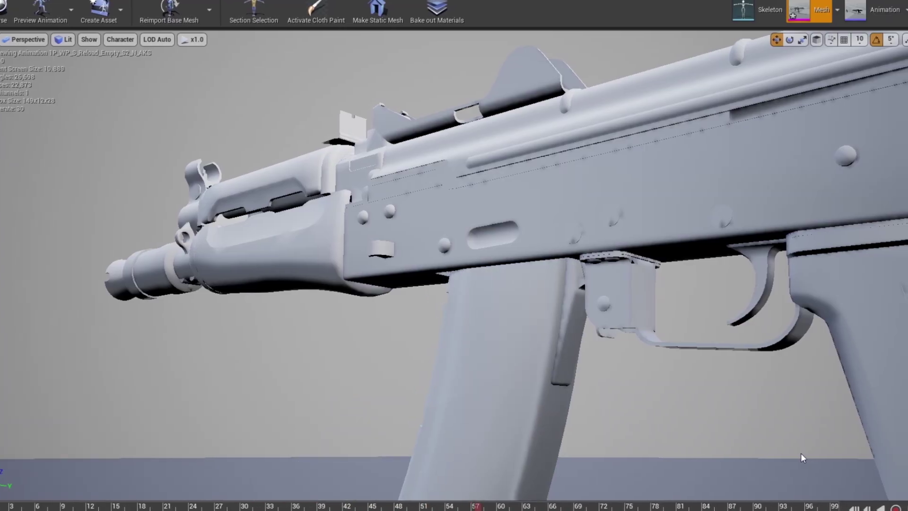
{"action": "left_click_drag", "start_coordinate": [801, 452], "coordinate": [610, 449], "text": "alt"}
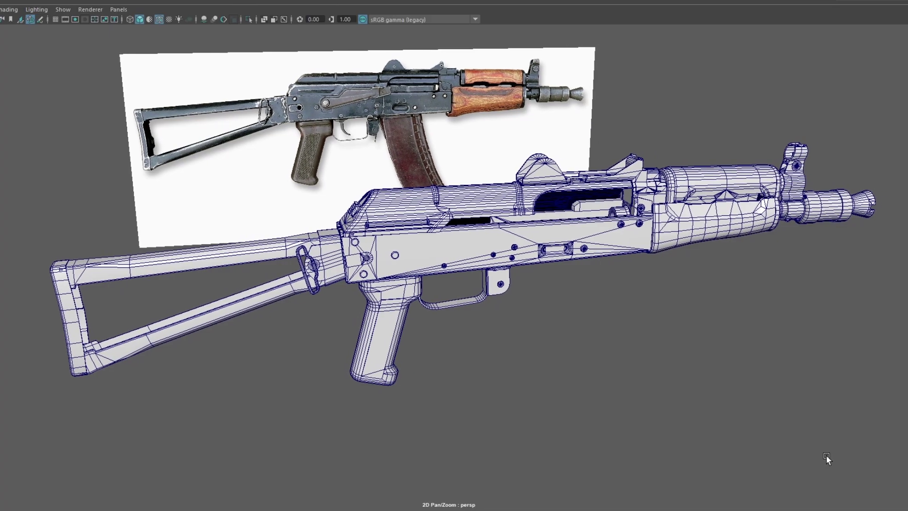
{"action": "left_click_drag", "start_coordinate": [816, 456], "coordinate": [772, 459], "text": "alt"}
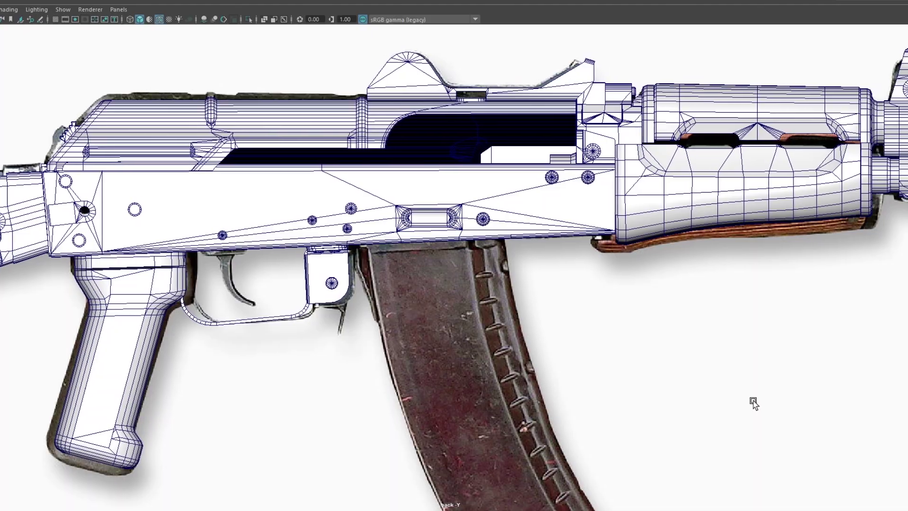
{"action": "middle_click_drag", "start_coordinate": [753, 403], "coordinate": [717, 403], "text": "alt"}
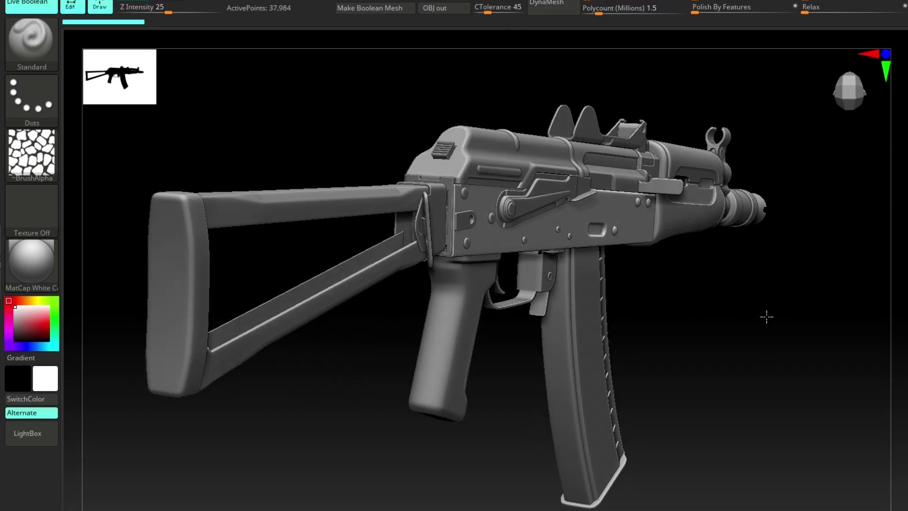
Turn the high-poly rifle sculpt to its opposite side and bring the grip close-up into view
{"action": "left_click_drag", "start_coordinate": [794, 364], "coordinate": [707, 404]}
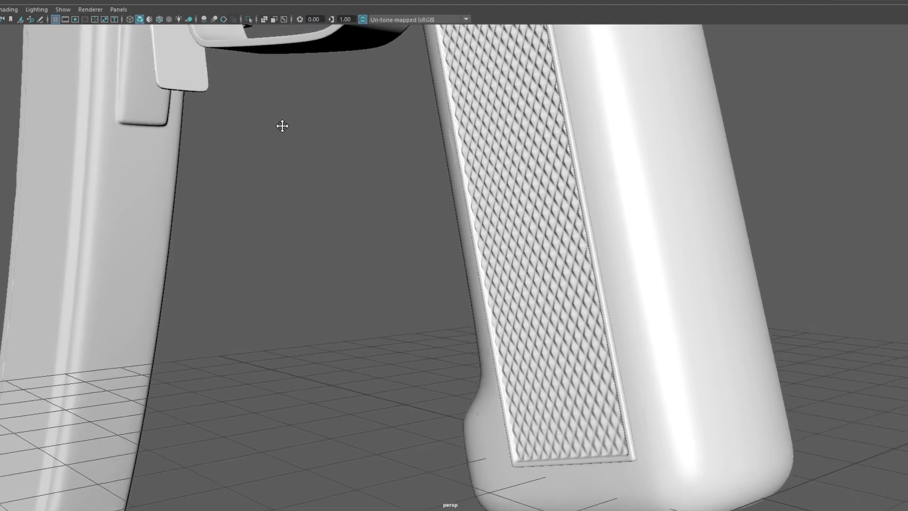
{"action": "middle_click_drag", "start_coordinate": [282, 126], "coordinate": [316, 200], "text": "alt"}
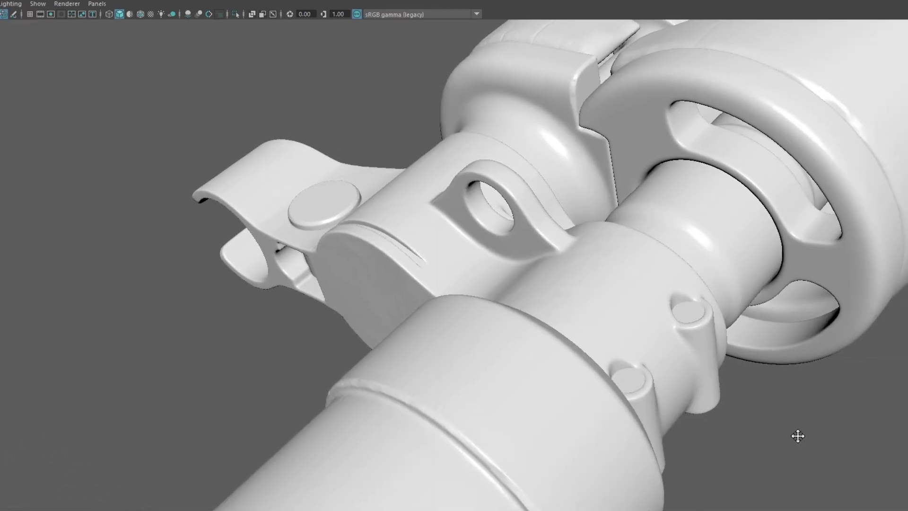
Pan along the high-poly muzzle and handguard, then orbit out to the full shaded rifle
{"action": "middle_click_drag", "start_coordinate": [798, 435], "coordinate": [744, 464], "text": "alt"}
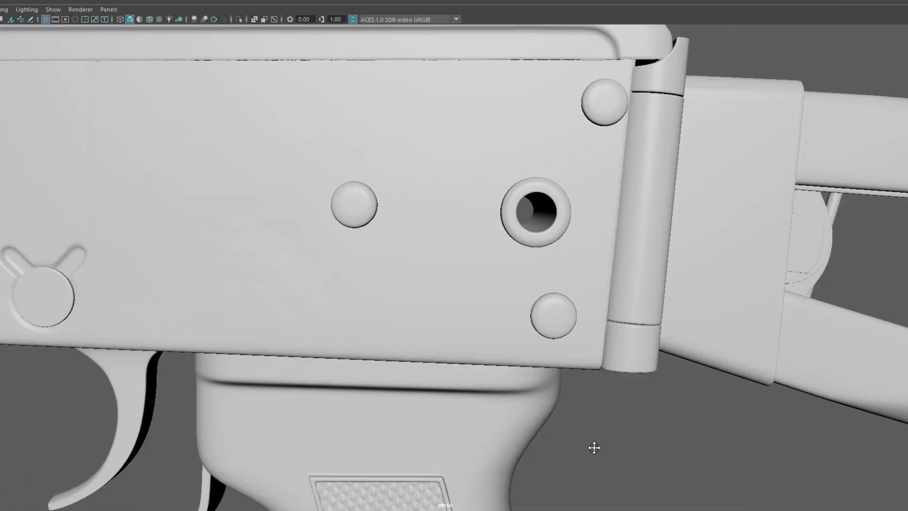
{"action": "middle_click_drag", "start_coordinate": [594, 444], "coordinate": [460, 439], "text": "alt"}
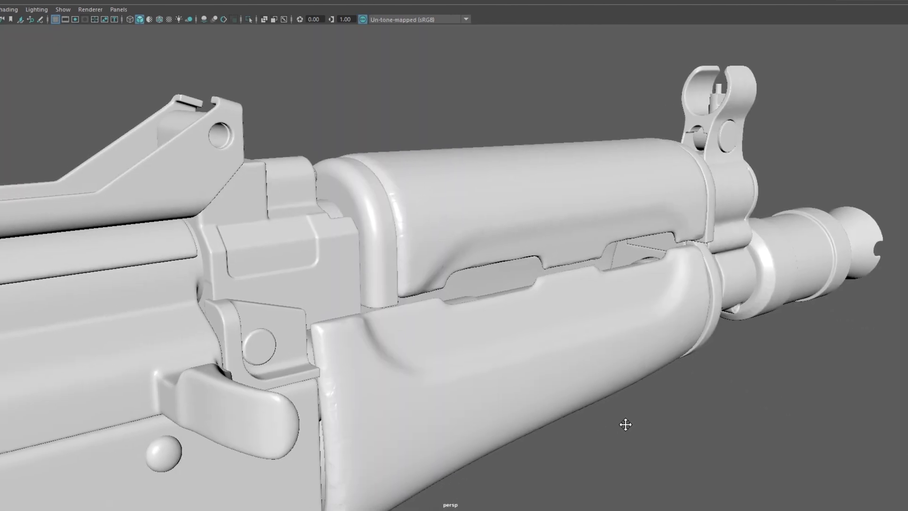
{"action": "middle_click_drag", "start_coordinate": [625, 425], "coordinate": [716, 370], "text": "alt"}
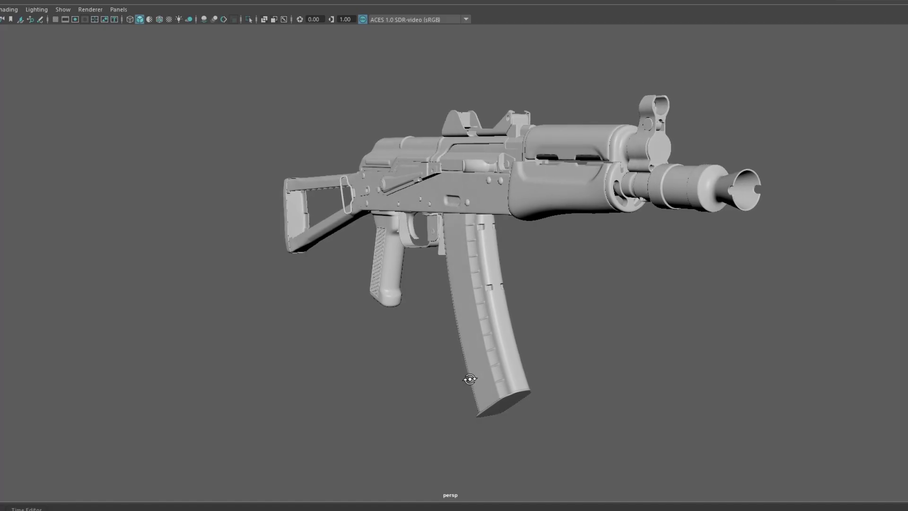
{"action": "left_click_drag", "start_coordinate": [464, 379], "coordinate": [557, 385], "text": "alt"}
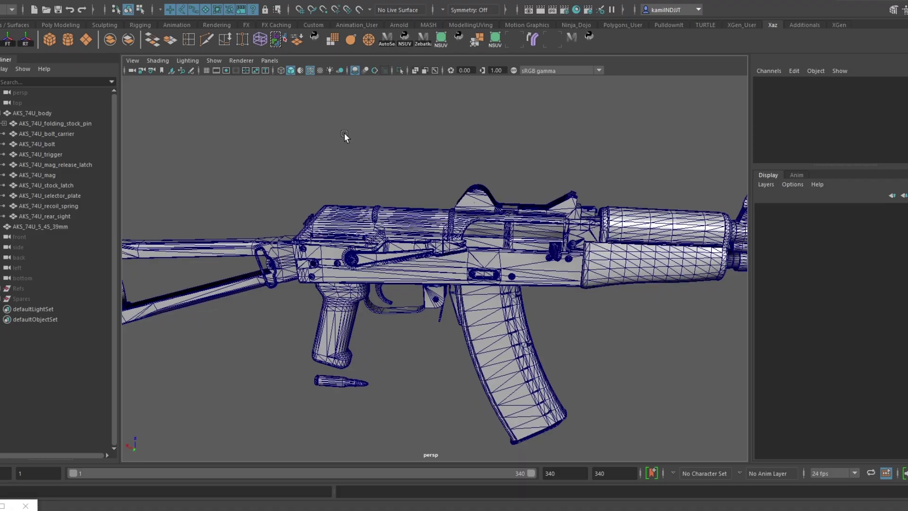
{"action": "left_click_drag", "start_coordinate": [345, 136], "coordinate": [538, 127], "text": "alt"}
Show plain shading in a maximized view and select the selector plate, recoil spring, rear sight and bullet
{"action": "left_click", "coordinate": [310, 71]}
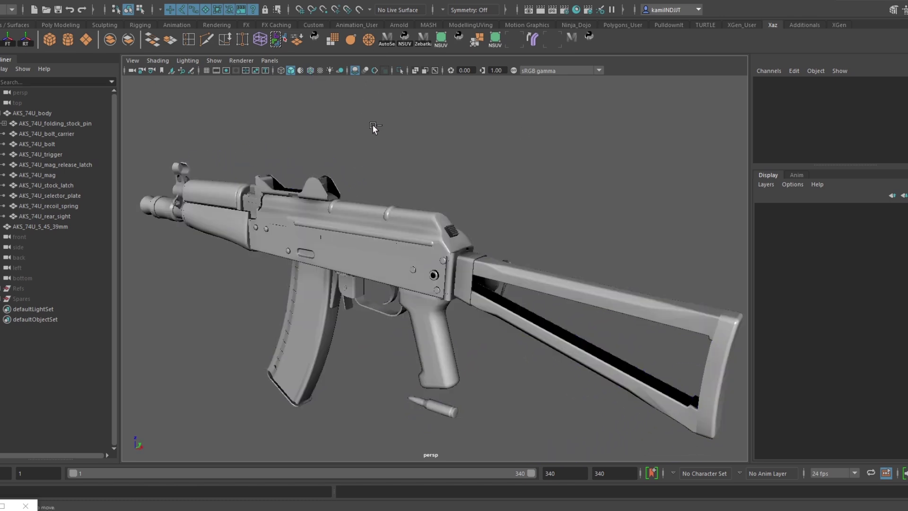
{"action": "key", "text": "ctrl+space"}
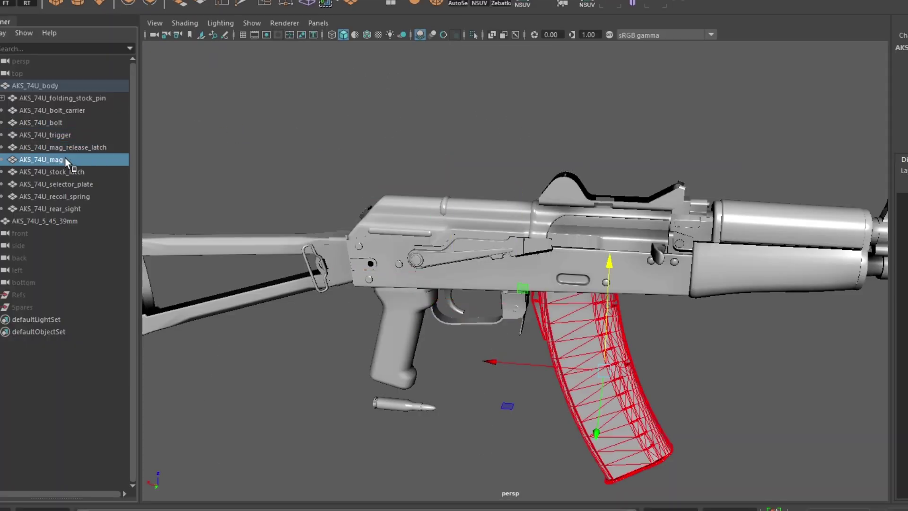
{"action": "left_click", "coordinate": [64, 184]}
{"action": "left_click", "coordinate": [64, 195]}
{"action": "left_click", "coordinate": [62, 208]}
{"action": "left_click", "coordinate": [58, 219]}
{"action": "left_click", "coordinate": [306, 69]}
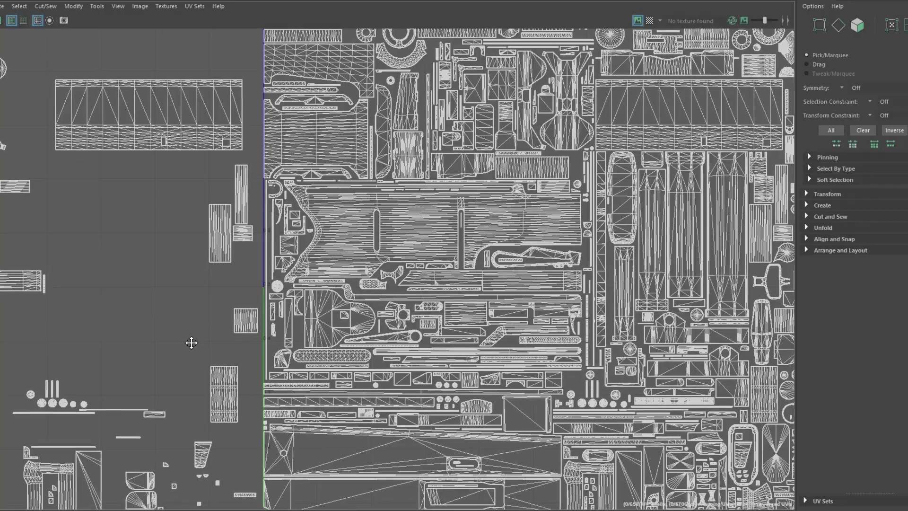
Pan and zoom across the rifle's UV layout
{"action": "middle_click_drag", "start_coordinate": [189, 341], "coordinate": [162, 314], "text": "alt"}
{"action": "scroll", "coordinate": [162, 314], "scroll_direction": "up", "scroll_amount": 5}
{"action": "middle_click_drag", "start_coordinate": [71, 428], "coordinate": [71, 485], "text": "alt"}
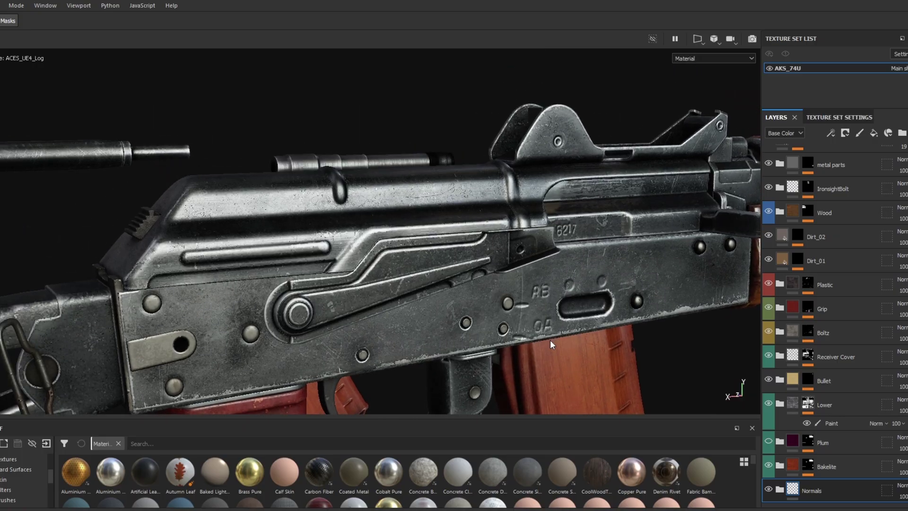
Preview the textured rifle's normal and height channels, then return to the full material view
{"action": "key", "text": "c"}
{"action": "key", "text": "c"}
{"action": "key", "text": "c"}
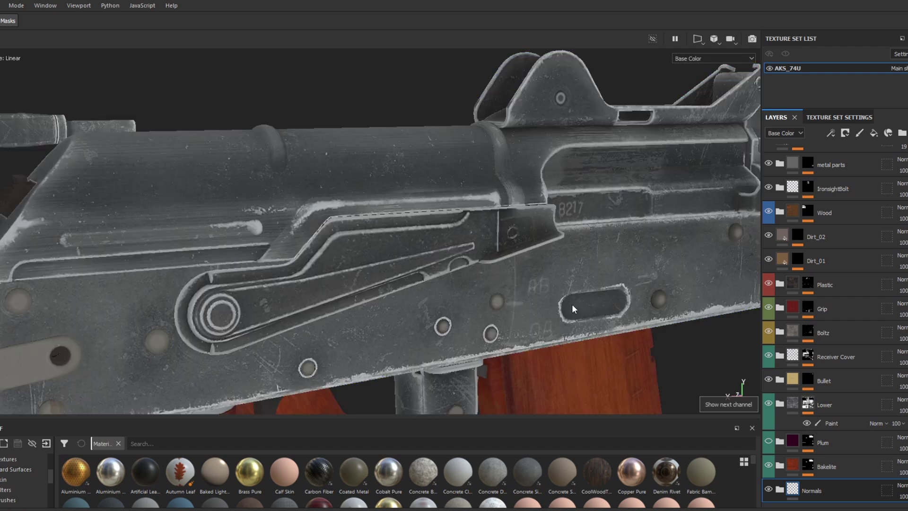
{"action": "left_click_drag", "start_coordinate": [572, 304], "coordinate": [525, 150], "text": "alt"}
{"action": "key", "text": "c"}
{"action": "key", "text": "m"}
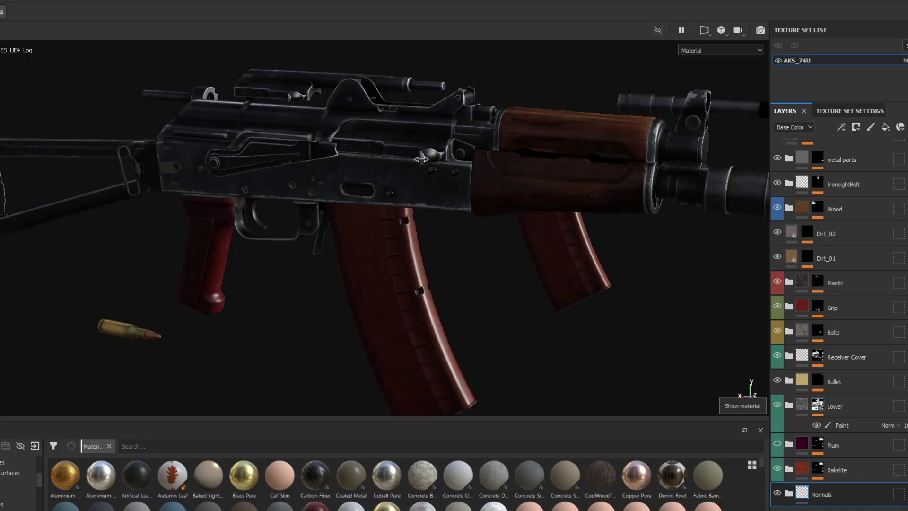
Rotate the environment lighting and frame the textured rifle's muzzle, grip and bullet
{"action": "right_click_drag", "start_coordinate": [421, 158], "coordinate": [375, 160], "text": "shift"}
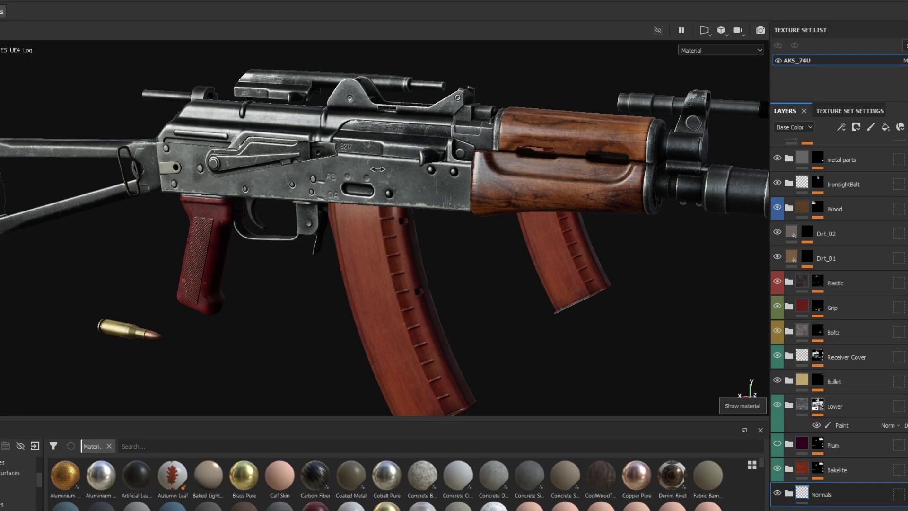
{"action": "middle_click_drag", "start_coordinate": [413, 169], "coordinate": [298, 176], "text": "alt"}
{"action": "right_click_drag", "start_coordinate": [386, 179], "coordinate": [456, 167], "text": "alt"}
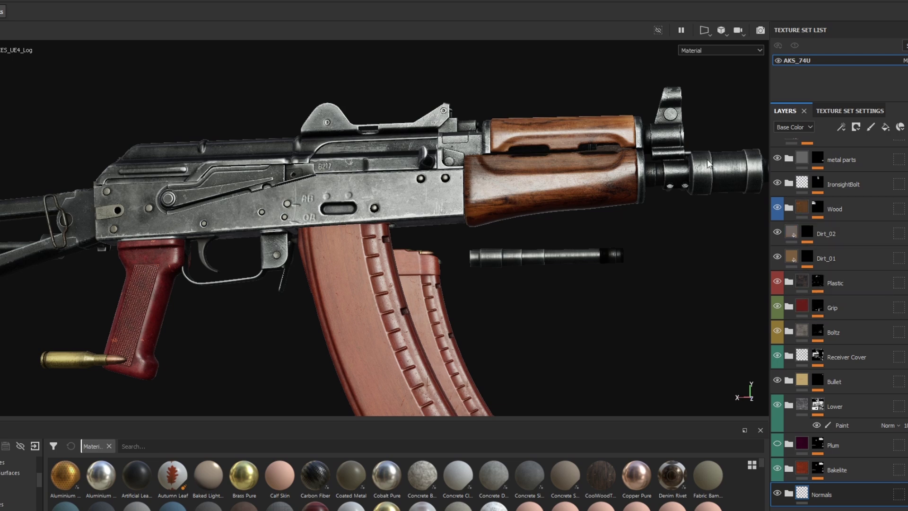
{"action": "middle_click_drag", "start_coordinate": [748, 178], "coordinate": [702, 198], "text": "alt"}
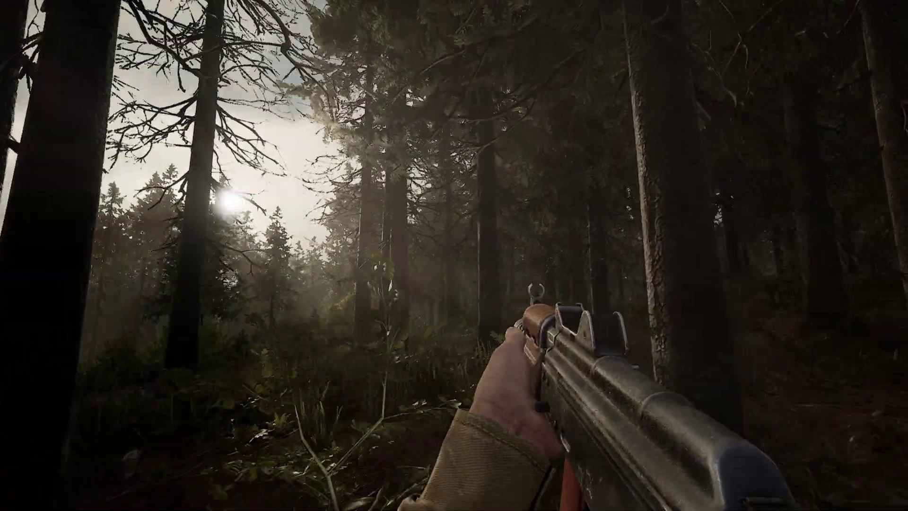